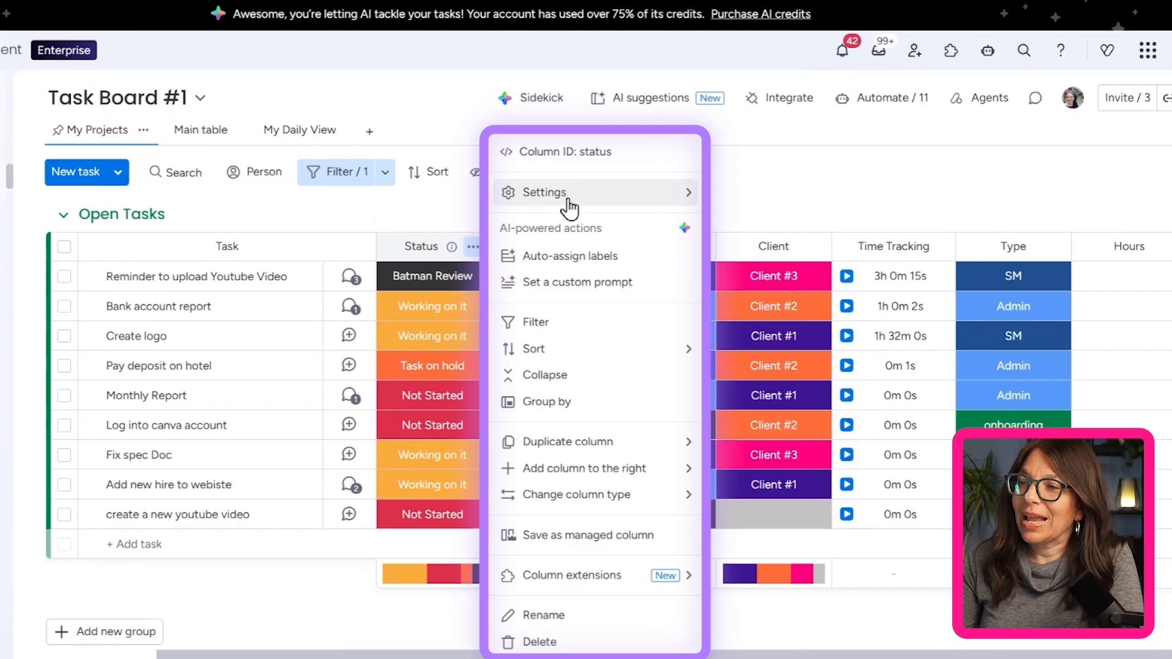
# Step: Open the validation rules of the Status column, review the Validation rule type, and select Conditional rule
pyautogui.moveTo(530, 196)
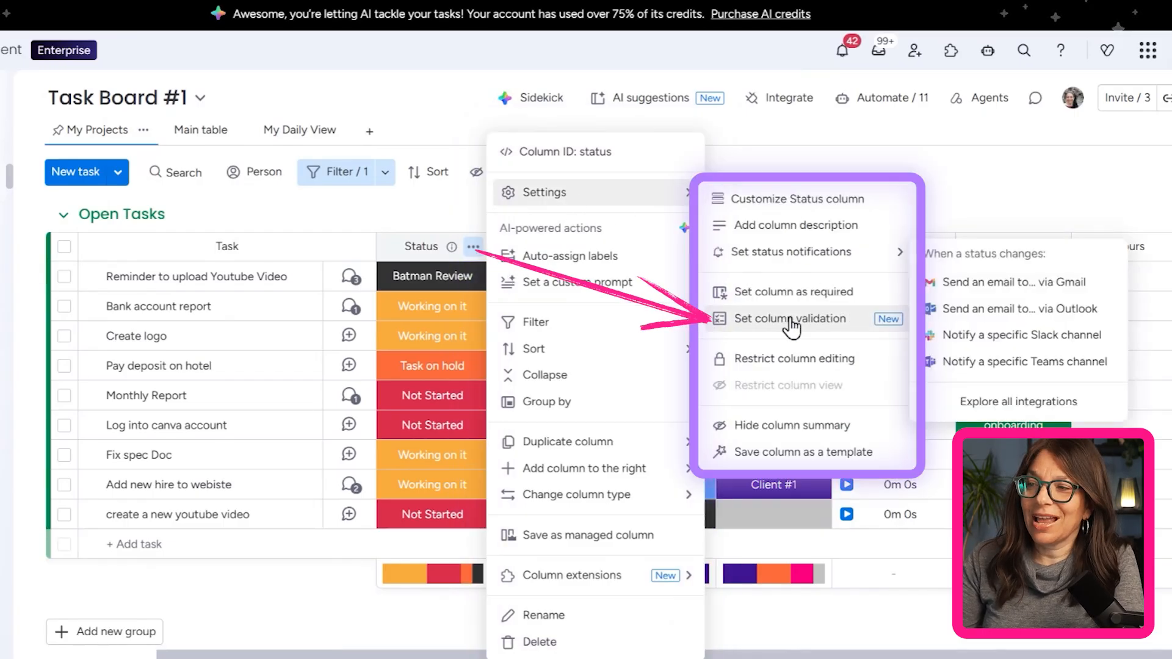
pyautogui.click(739, 327)
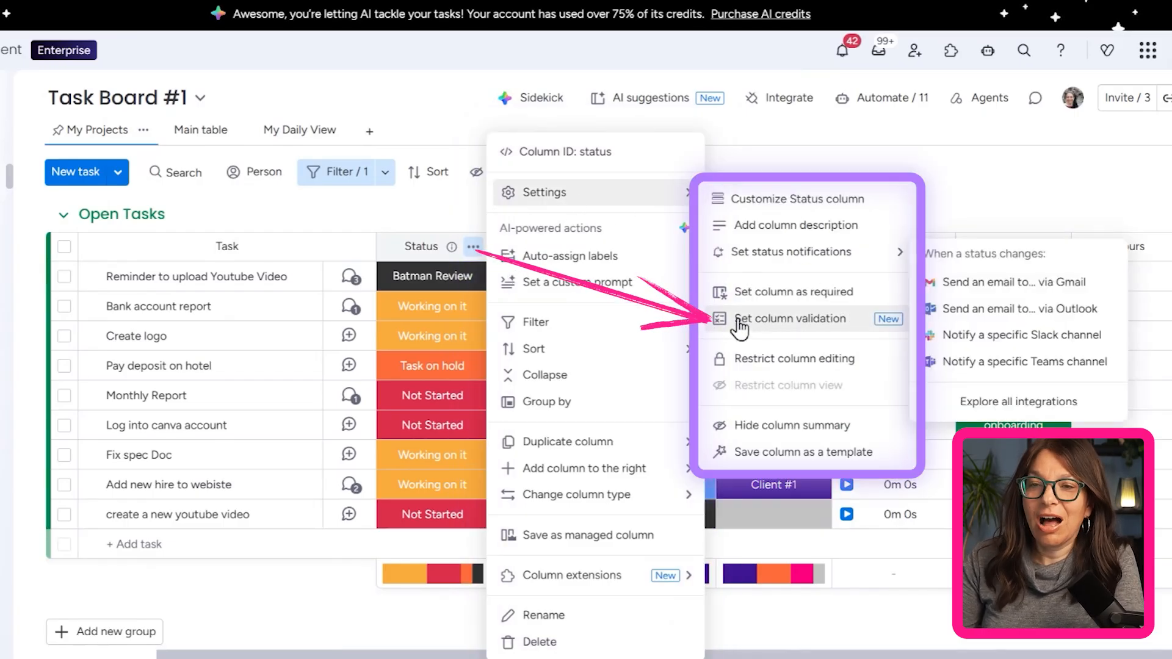
pyautogui.click(824, 177)
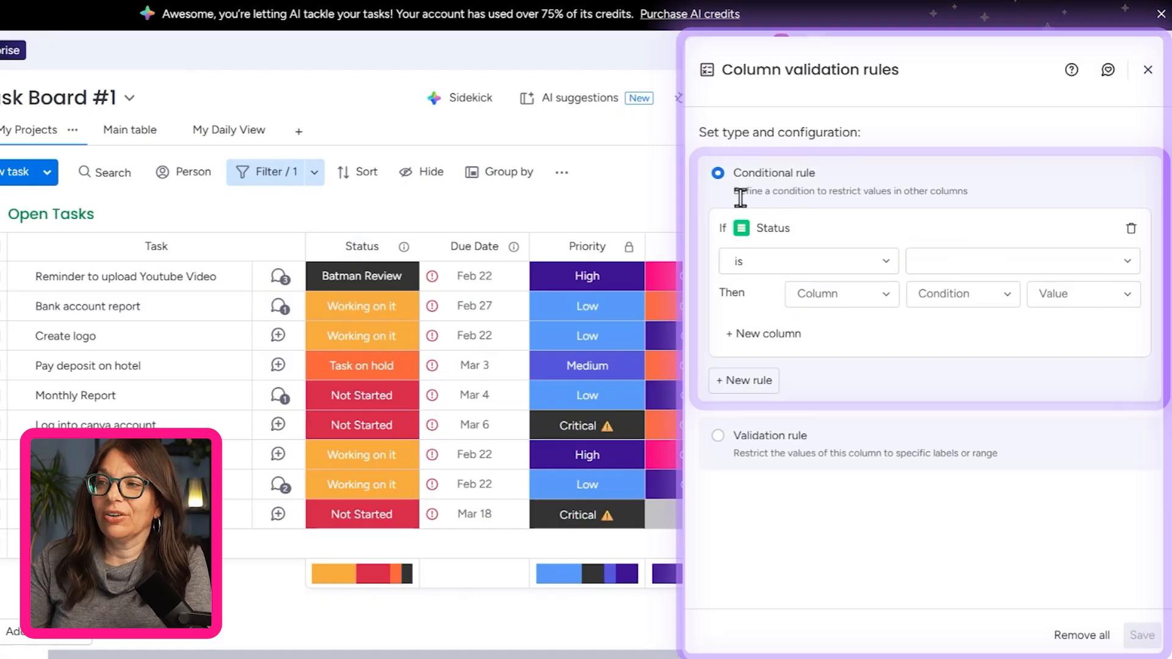
pyautogui.click(720, 447)
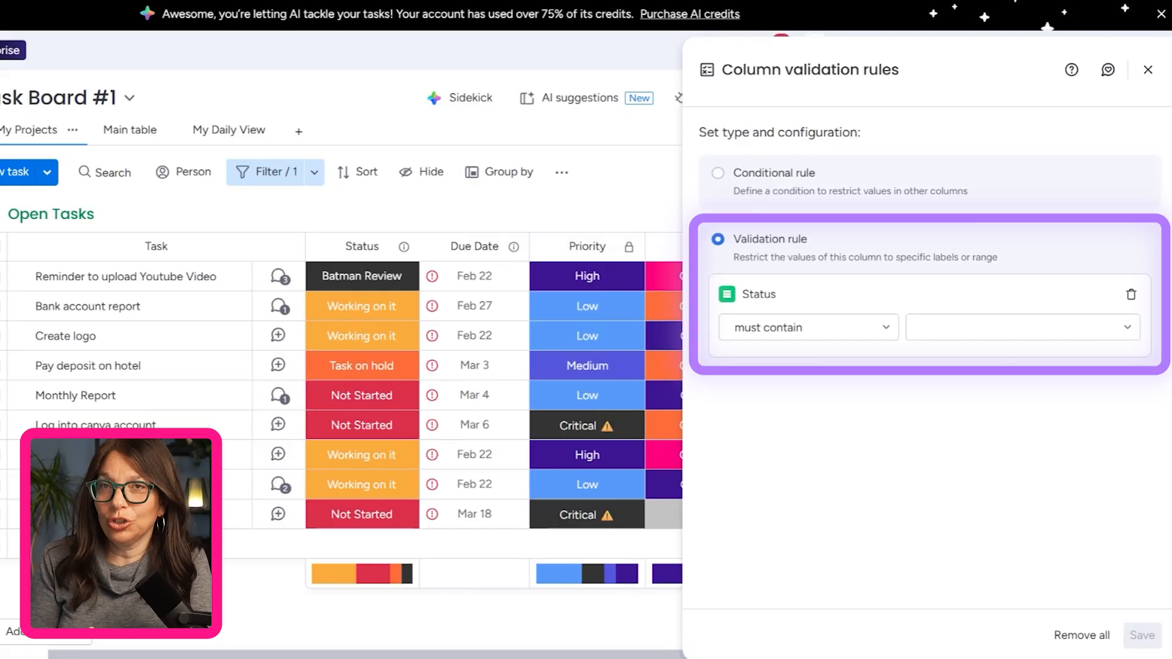
pyautogui.click(719, 175)
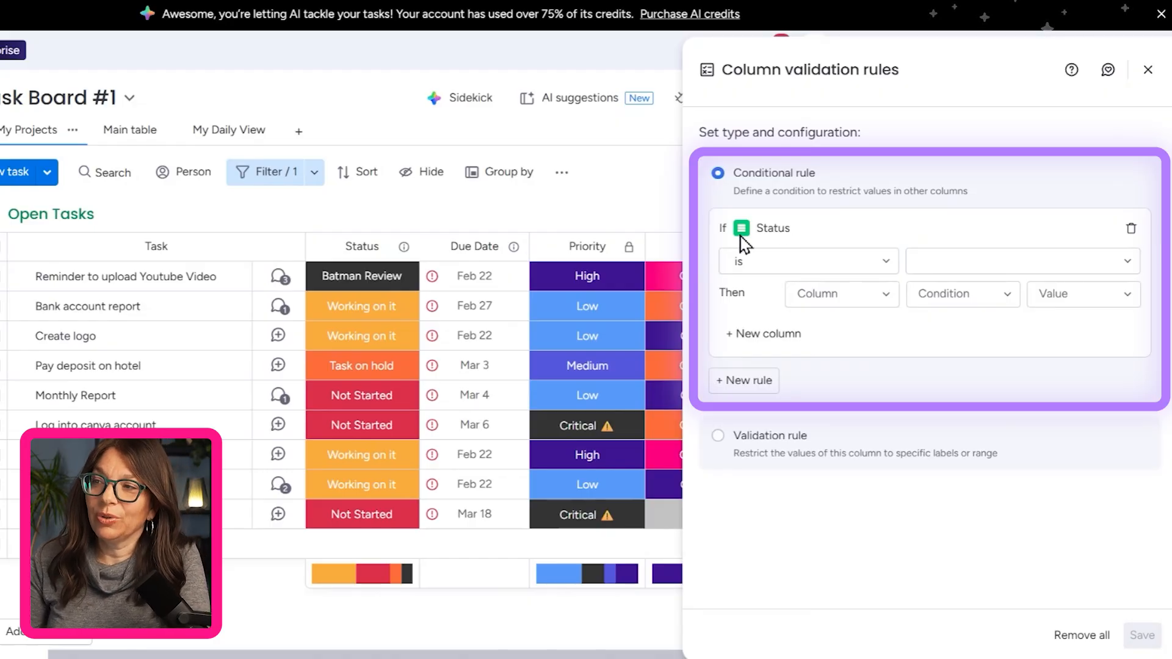
# Step: Review the condition operators and set the rule's condition to Status is Done
pyautogui.click(828, 265)
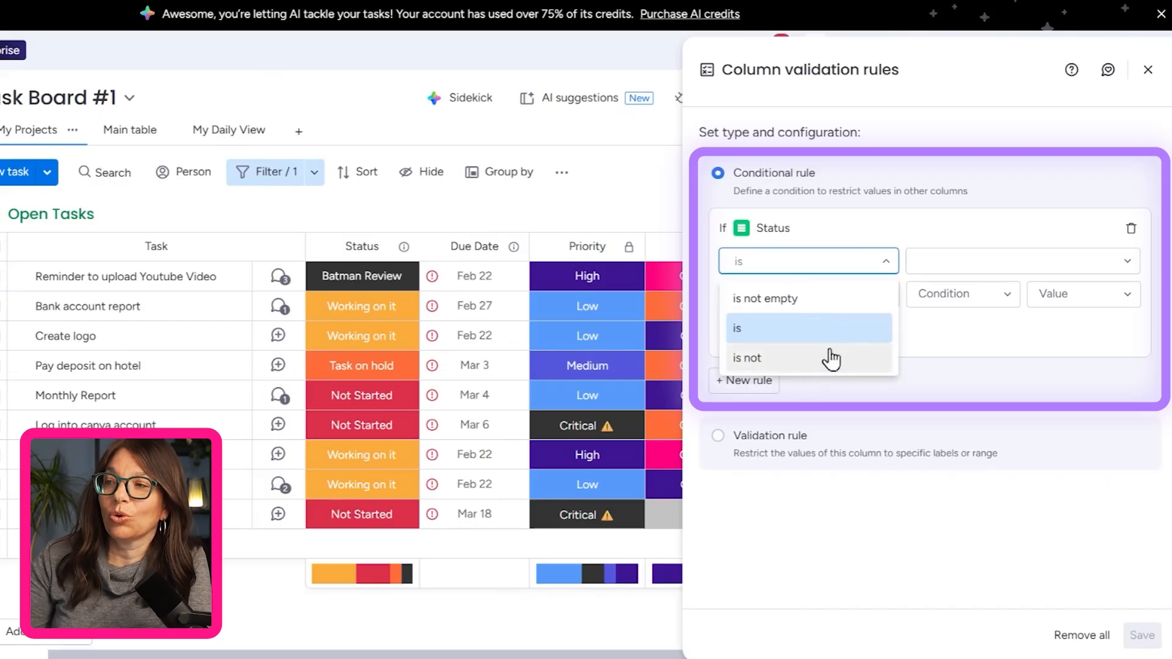
pyautogui.click(958, 262)
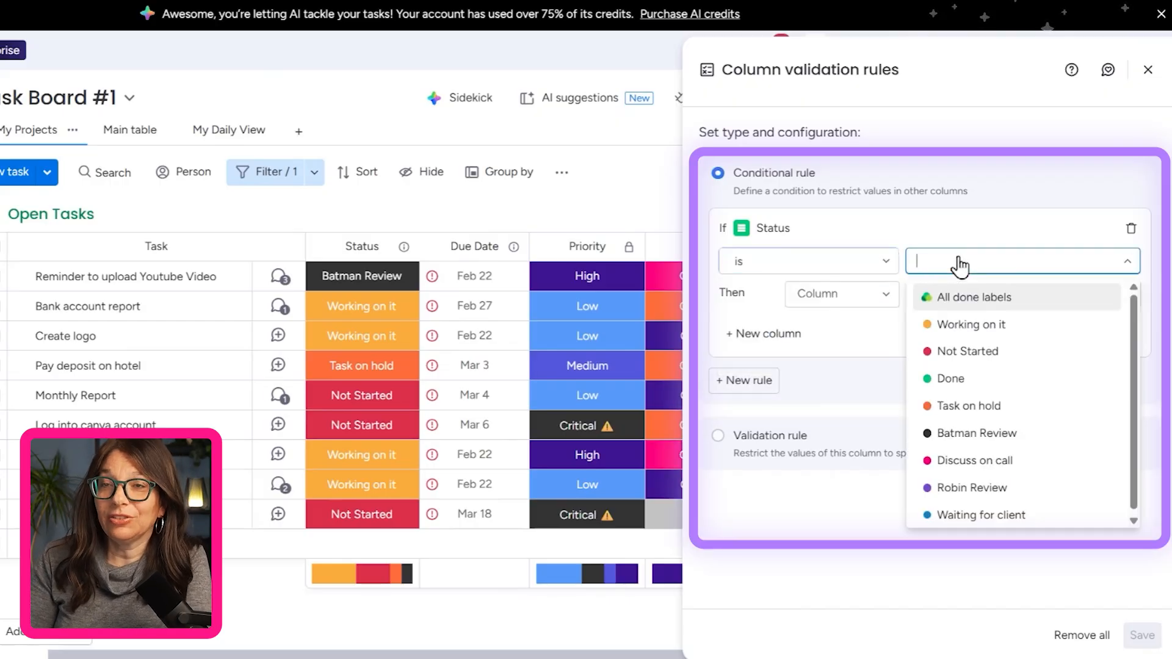
pyautogui.click(854, 268)
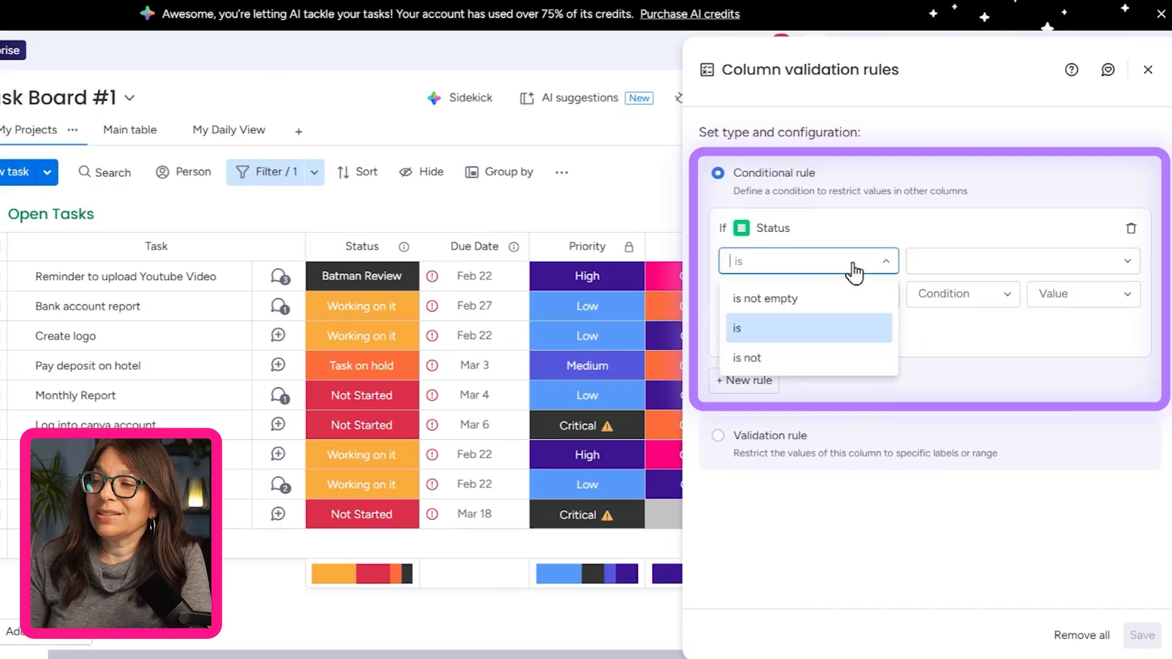
pyautogui.click(963, 271)
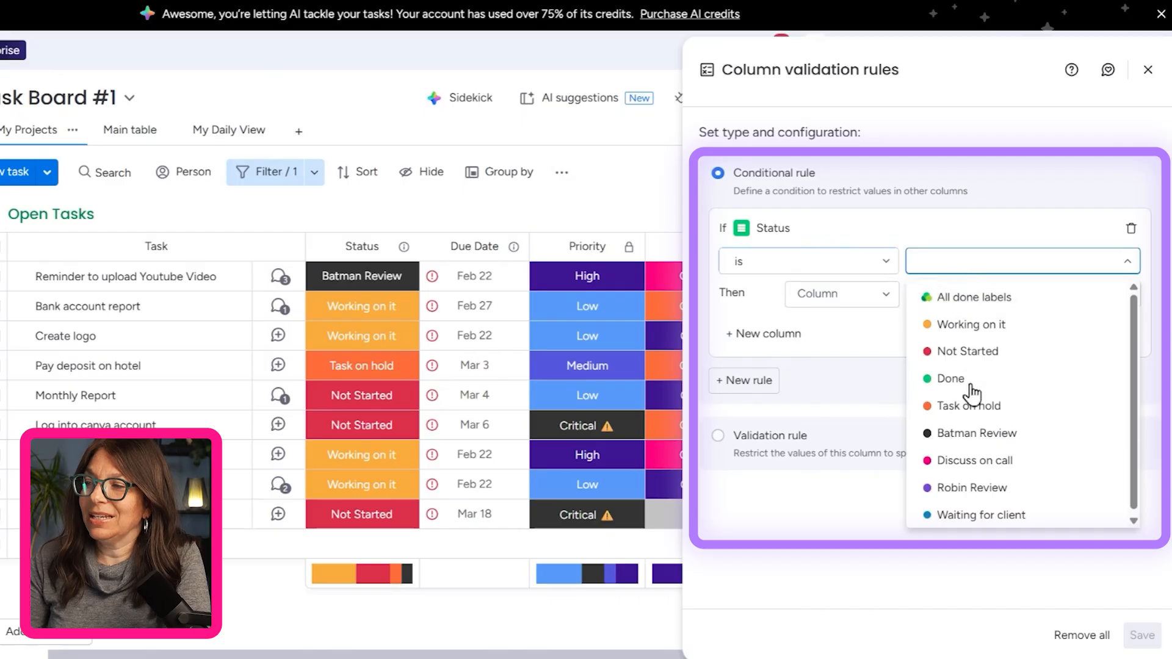
pyautogui.click(943, 379)
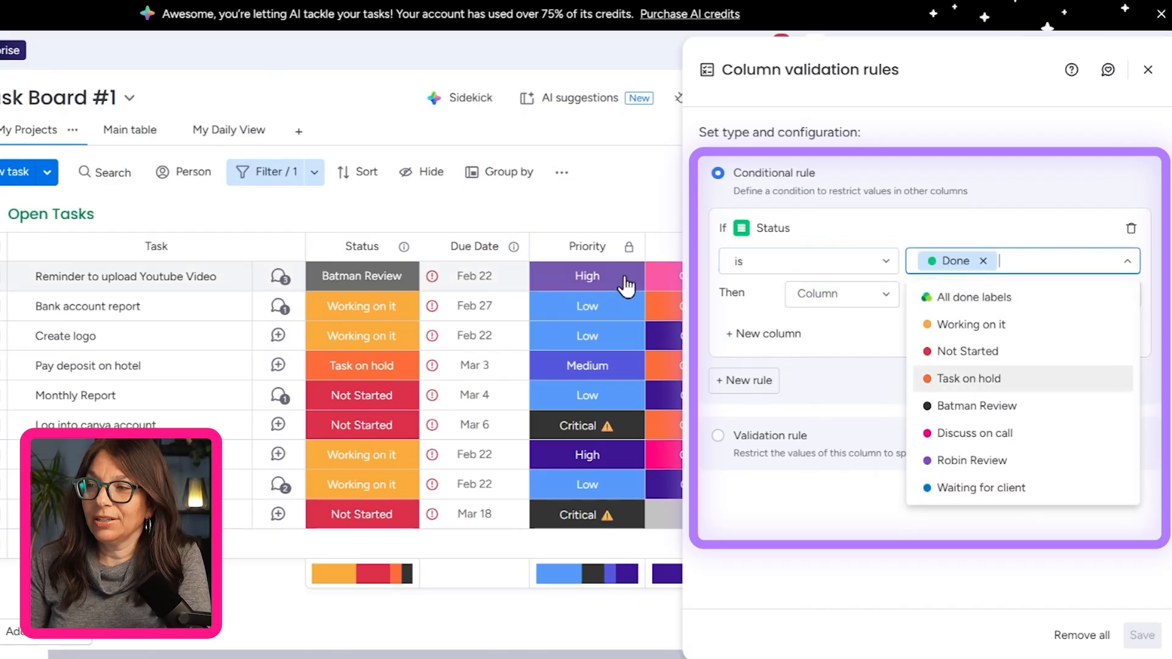
# Step: Choose Due Date as the column the rule restricts and look through its available conditions
pyautogui.click(871, 299)
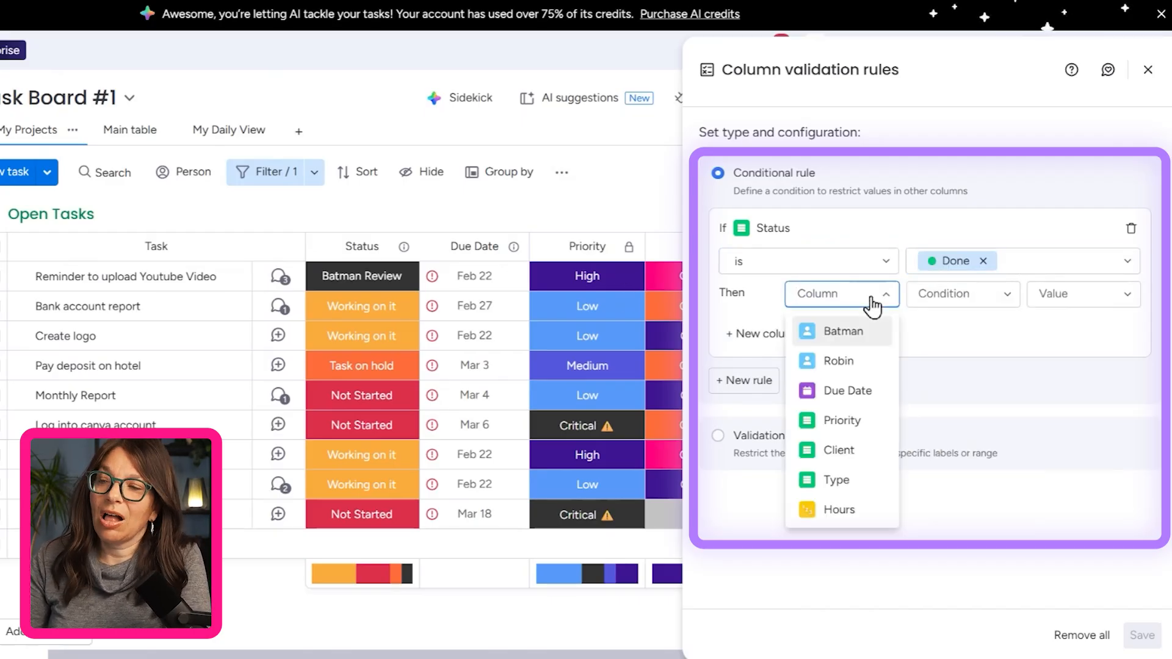
pyautogui.click(848, 391)
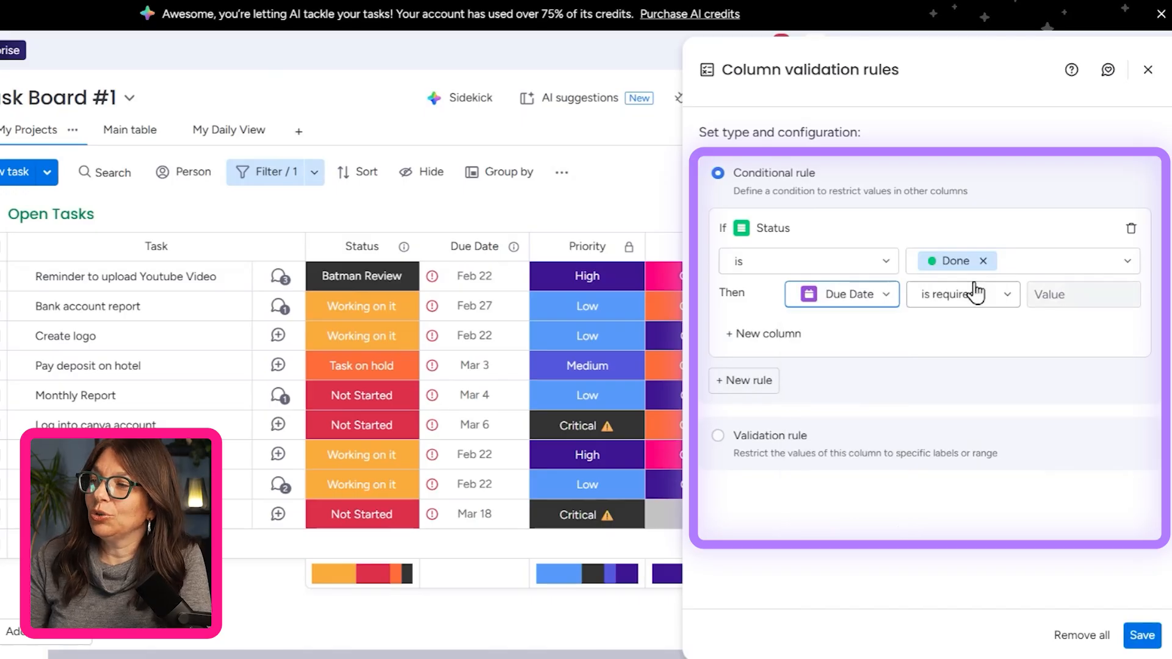
pyautogui.click(975, 293)
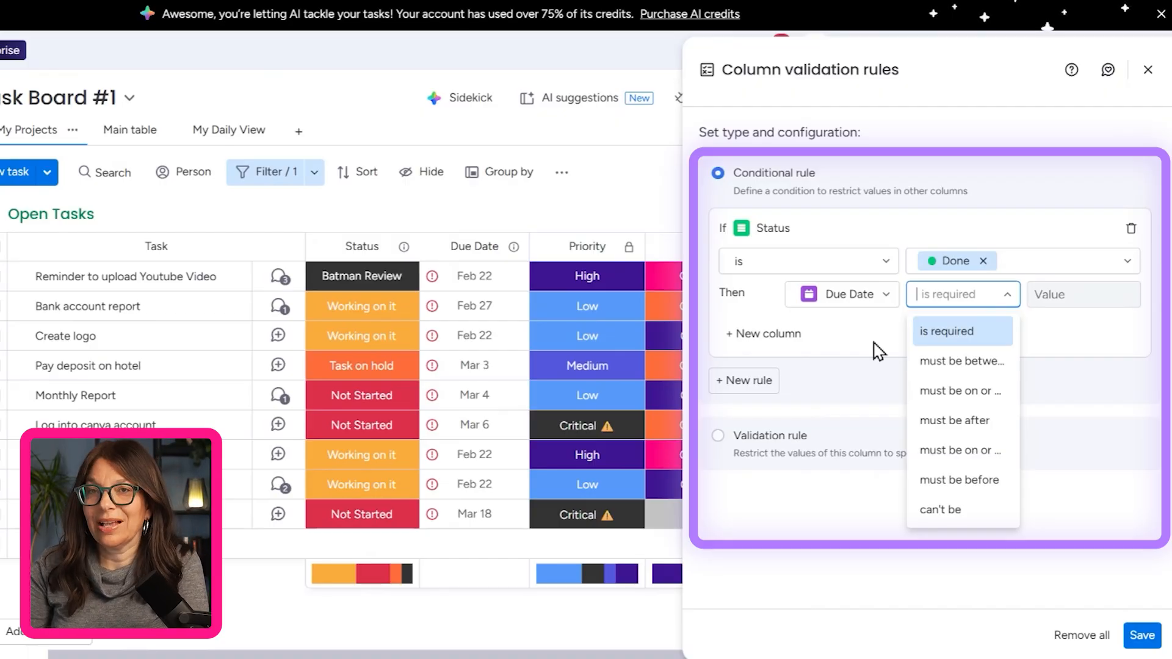
# Step: Make the Batman column required when Status is Done and save the Status column's conditional rule
pyautogui.click(860, 299)
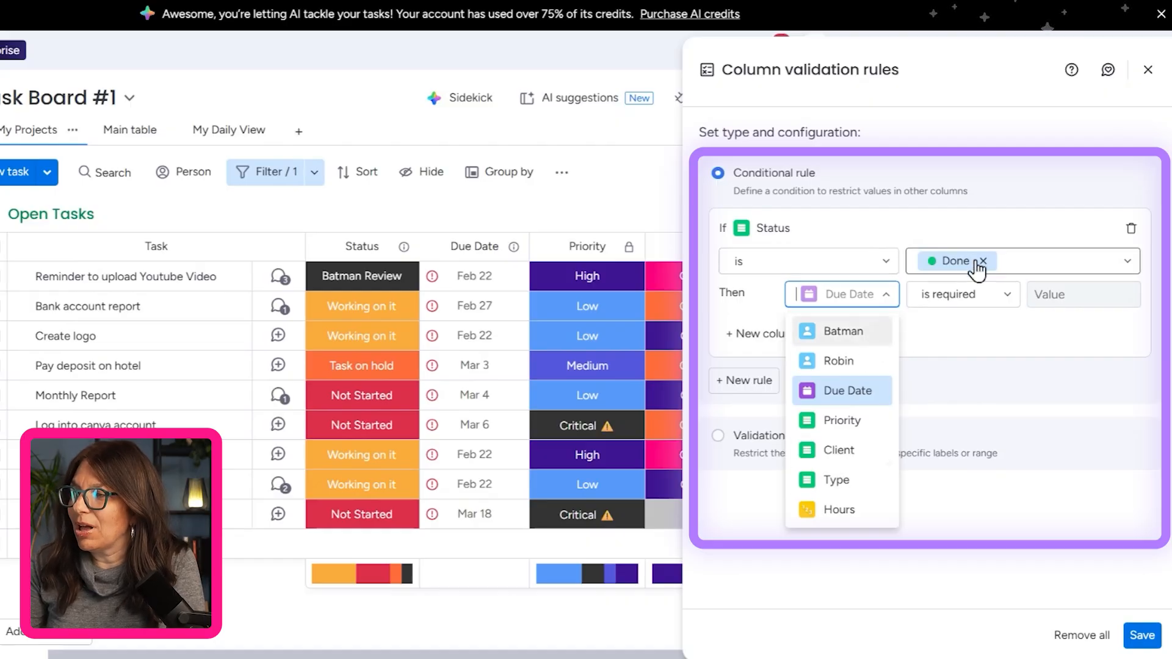
pyautogui.click(845, 332)
pyautogui.click(974, 299)
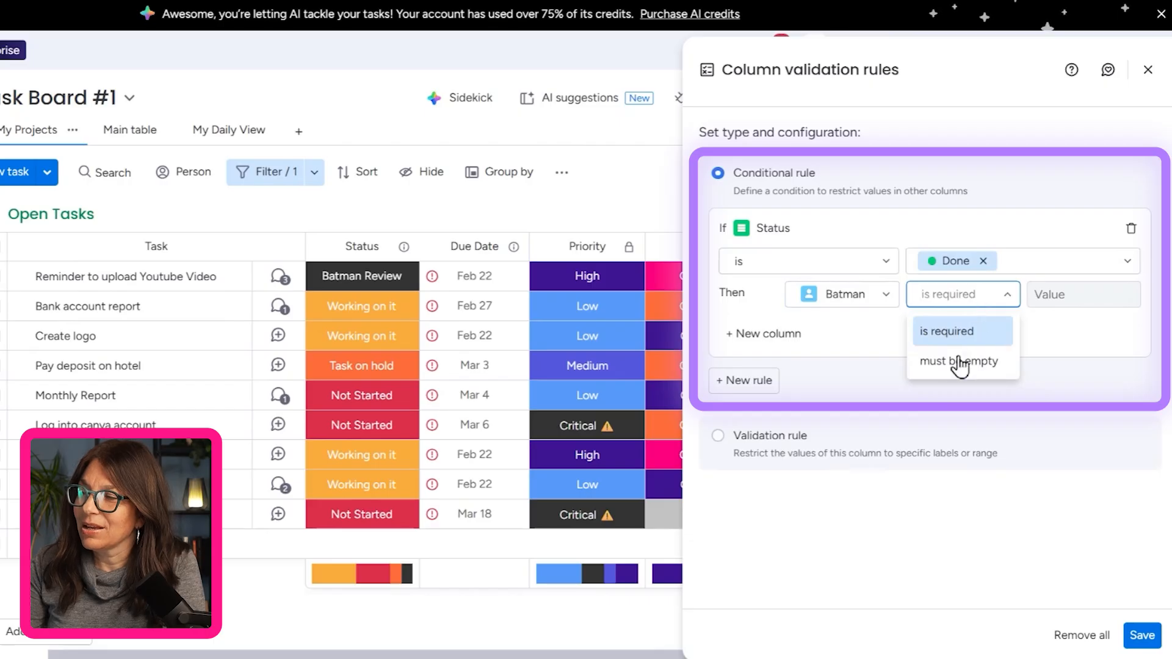
pyautogui.click(942, 332)
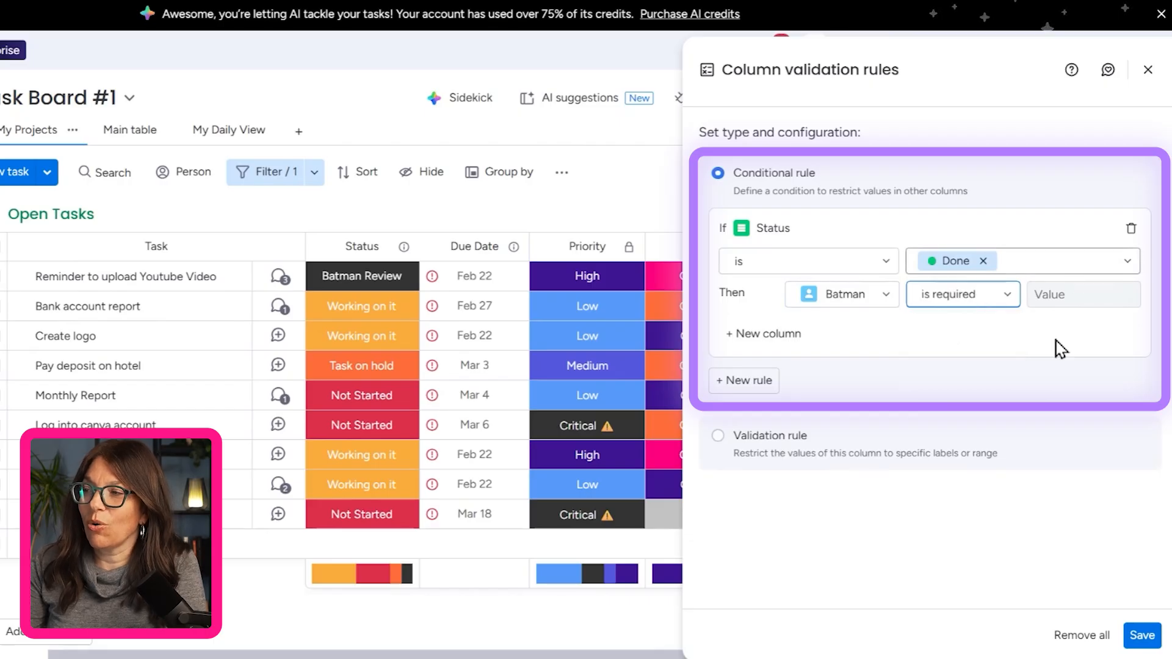
pyautogui.click(1136, 634)
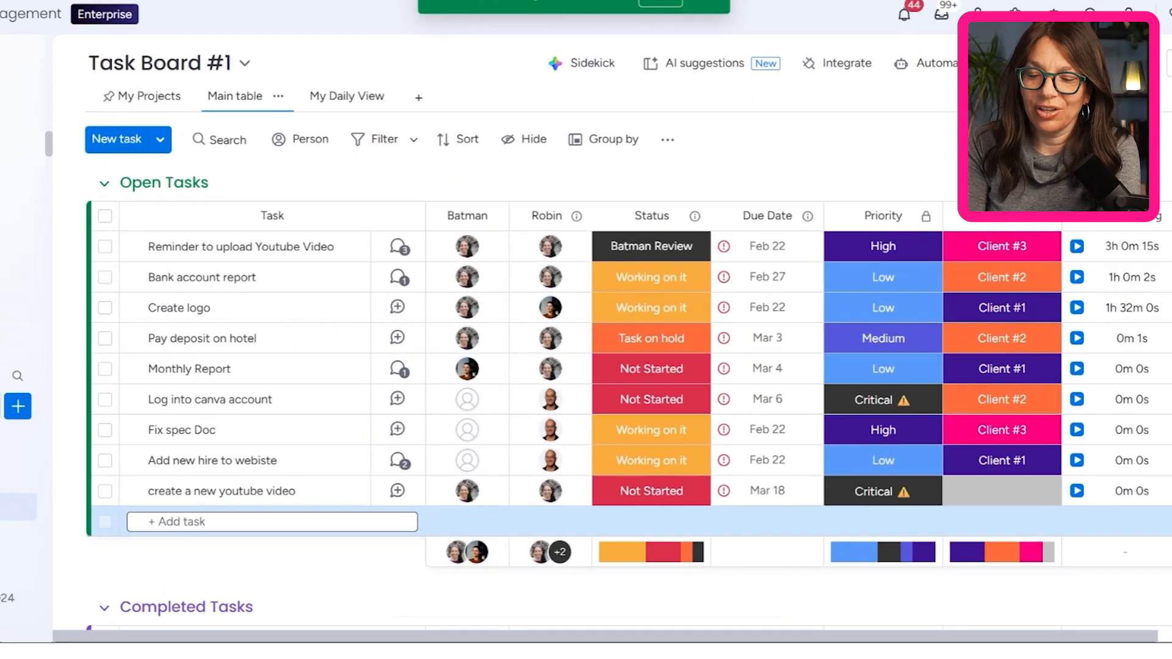
# Step: Add a task named "task #1" to the Open Tasks group
pyautogui.write('task')
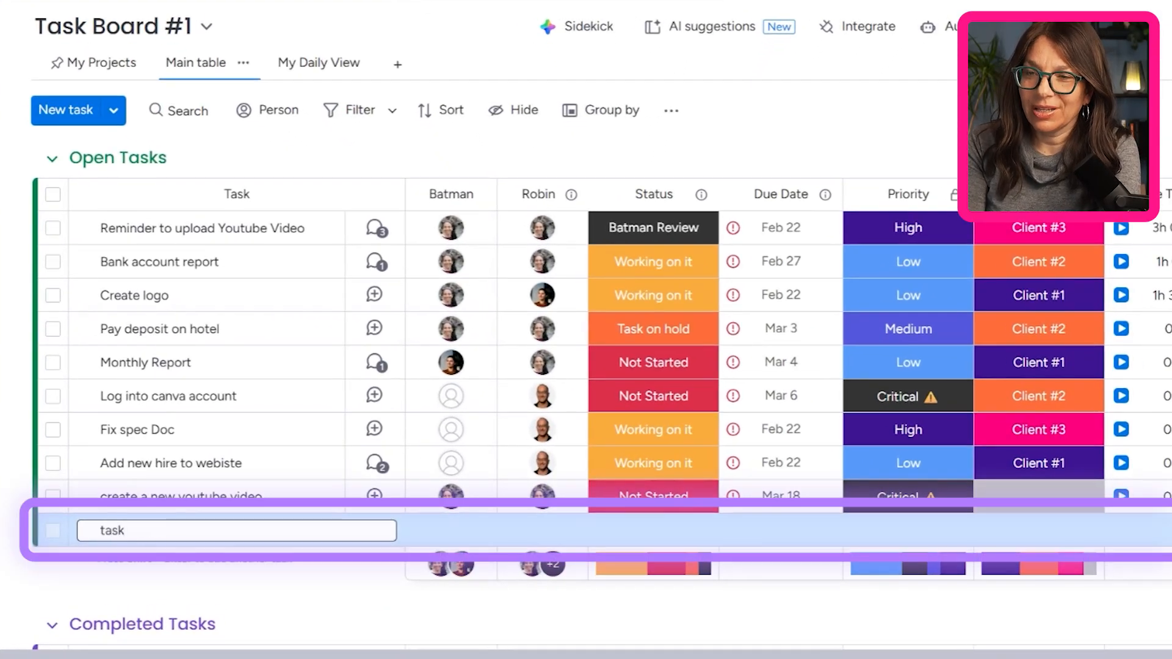
pyautogui.write(' #1')
pyautogui.press('Return')
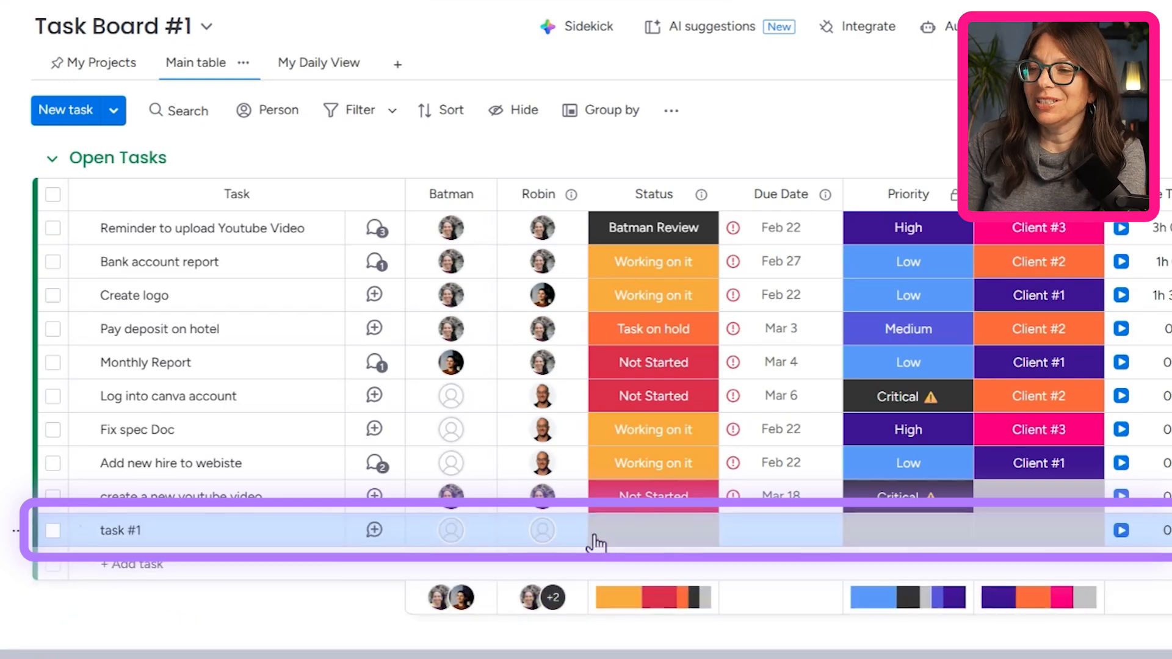
# Step: Set the status of task #1 to Done, assign a suggested person to the required Batman column, and save the changes
pyautogui.click(634, 537)
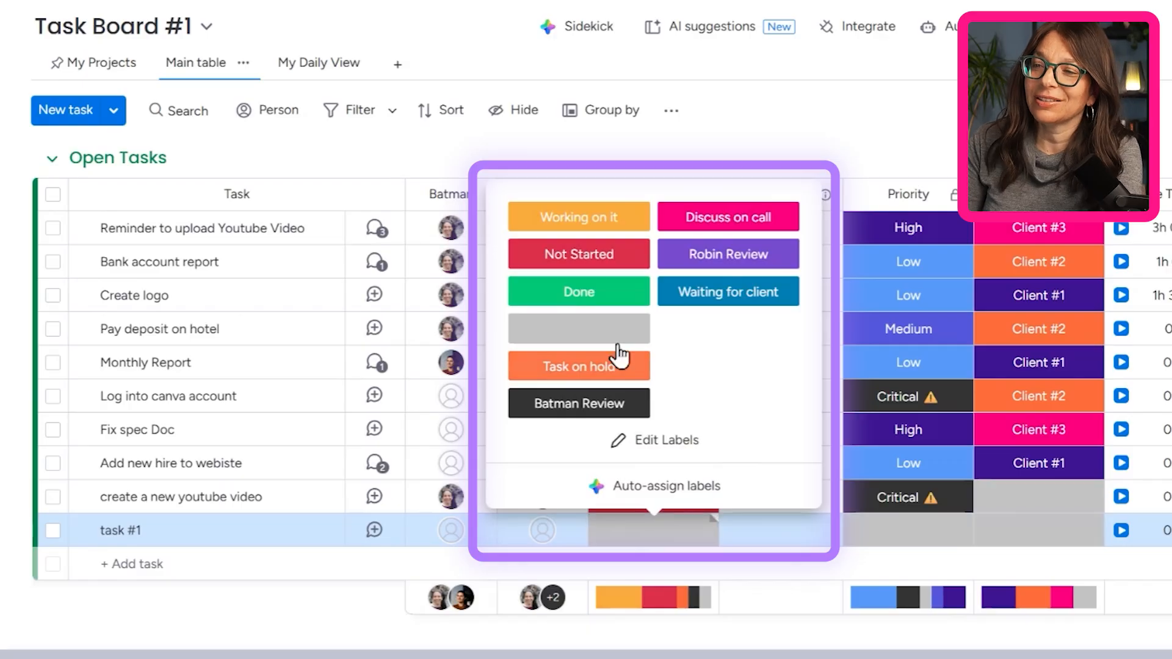
pyautogui.click(599, 299)
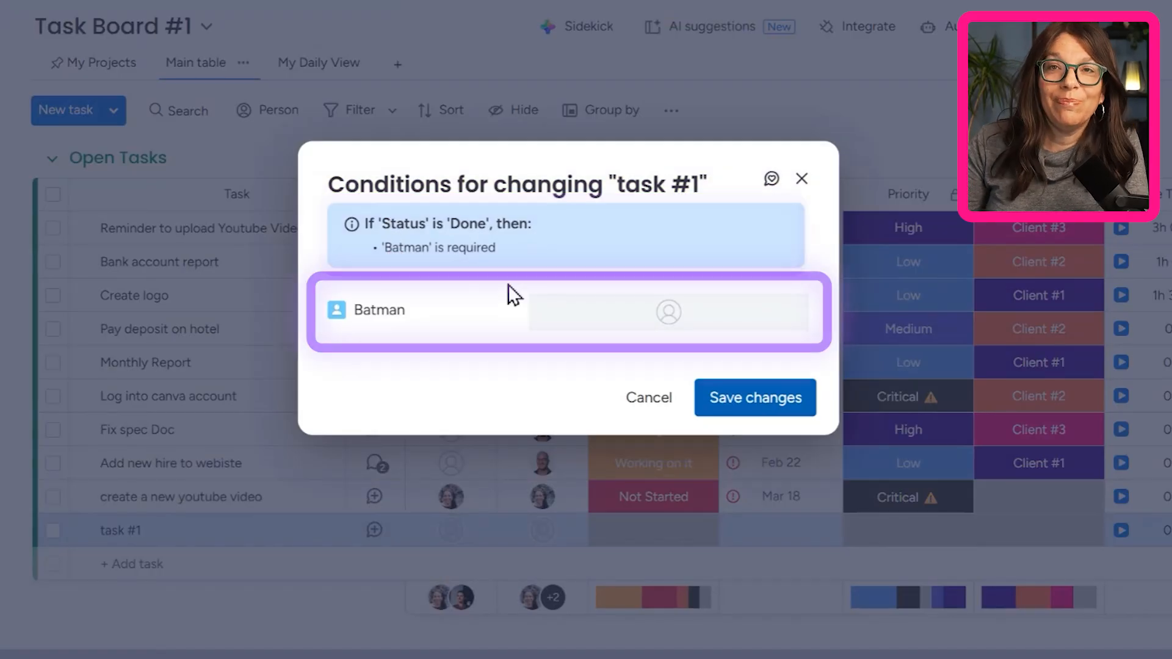
pyautogui.click(668, 320)
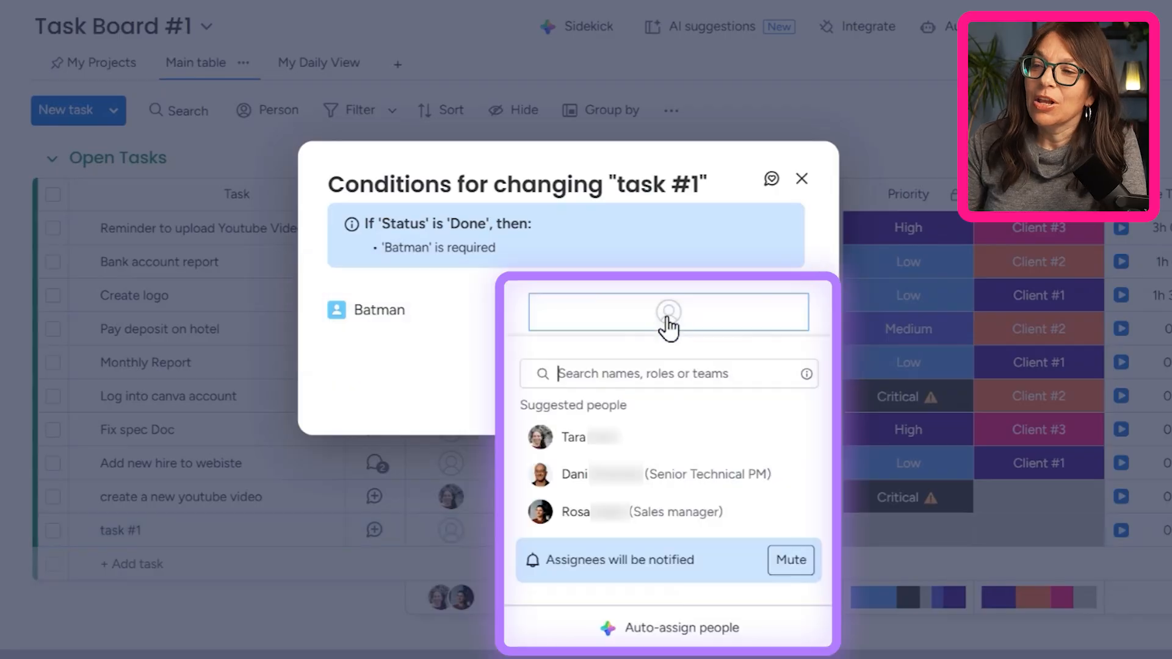
pyautogui.click(610, 436)
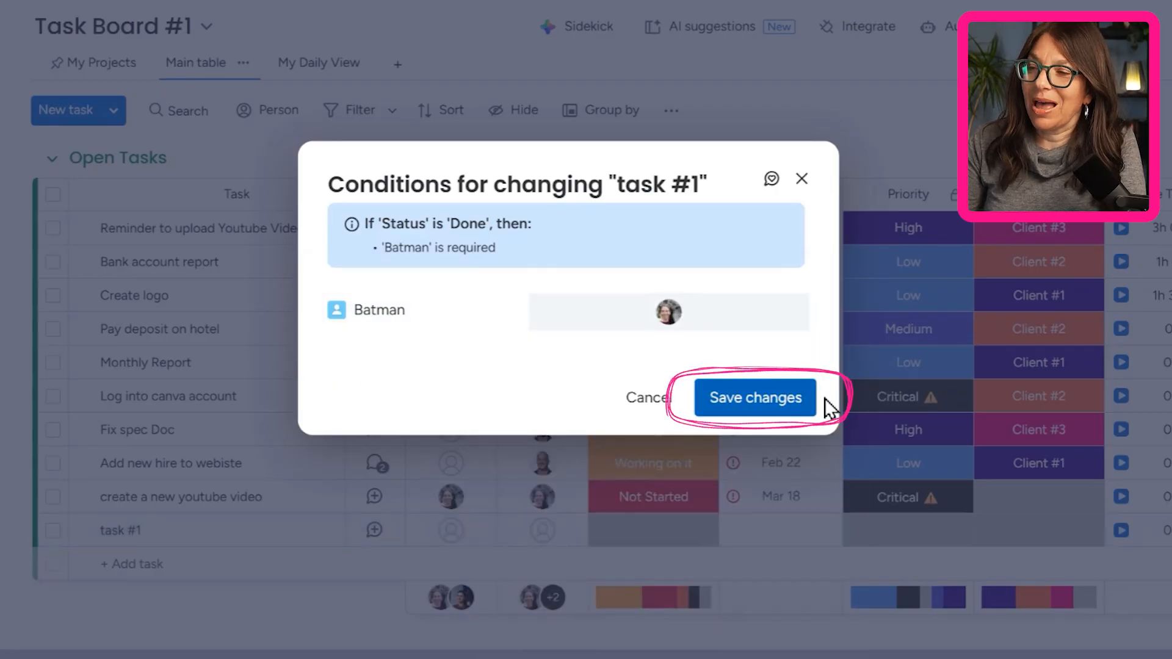
pyautogui.click(764, 405)
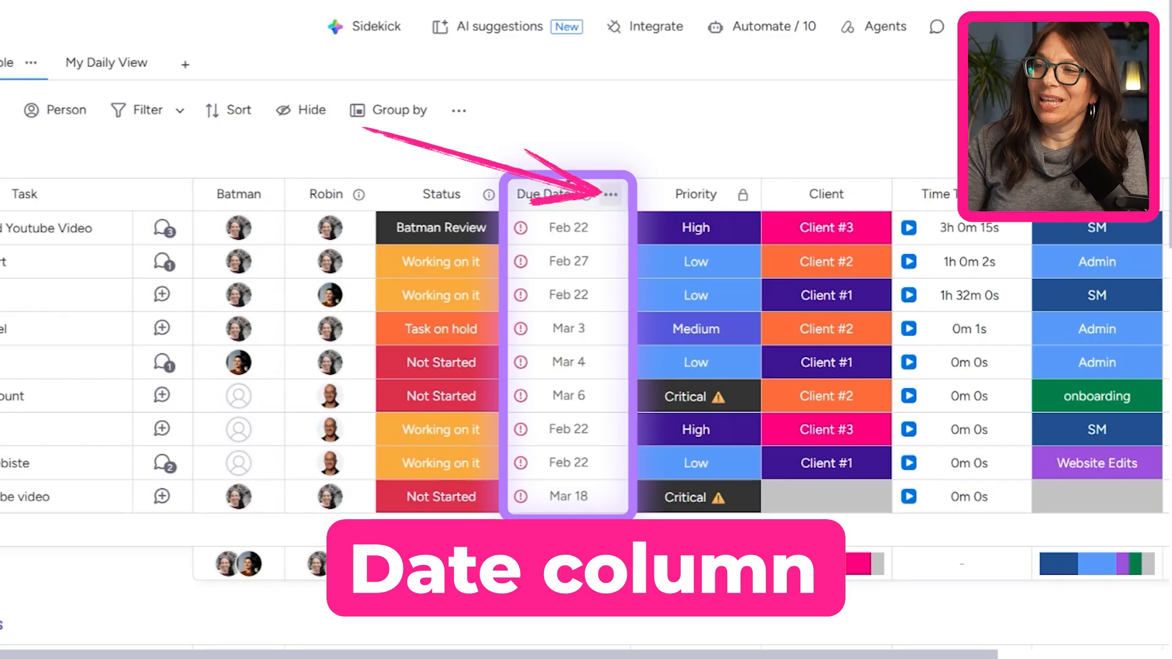
# Step: Open the validation rules of the Due Date column and try the "is on or after" operator in the conditional rule
pyautogui.click(610, 194)
pyautogui.moveTo(697, 221)
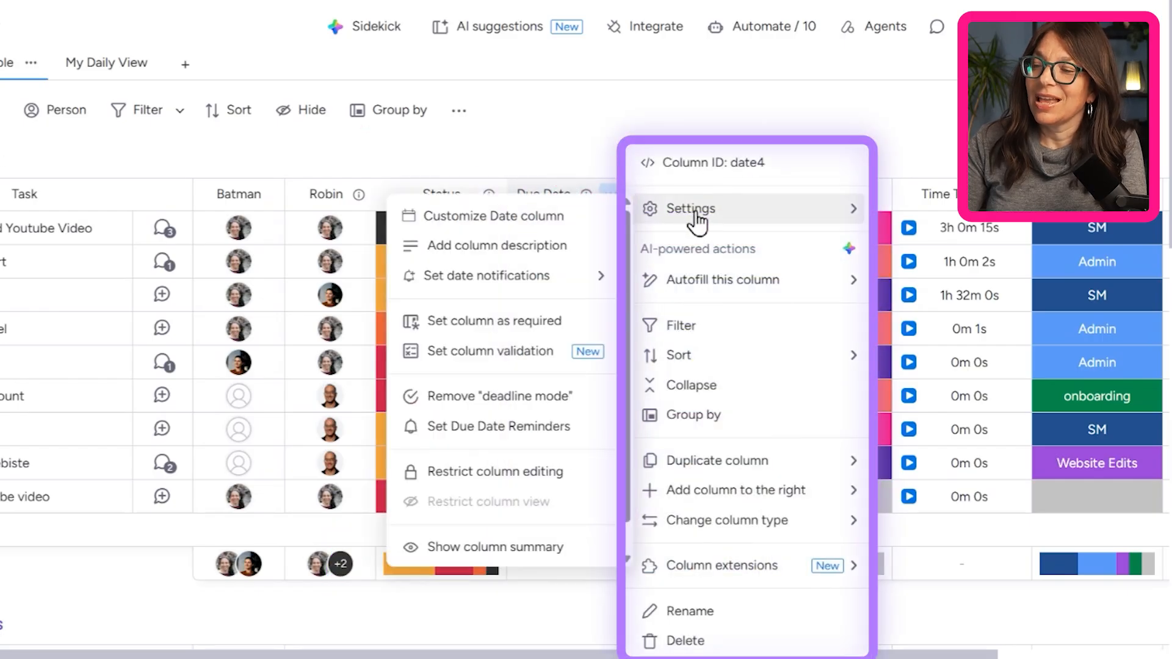
pyautogui.click(489, 354)
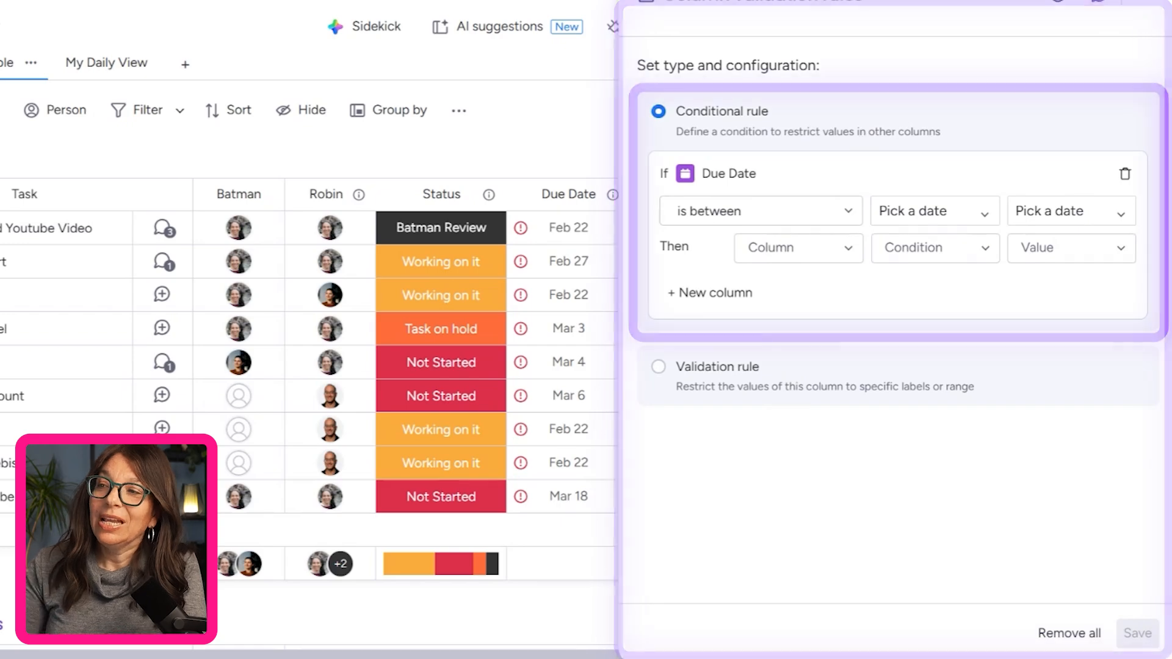
pyautogui.click(782, 223)
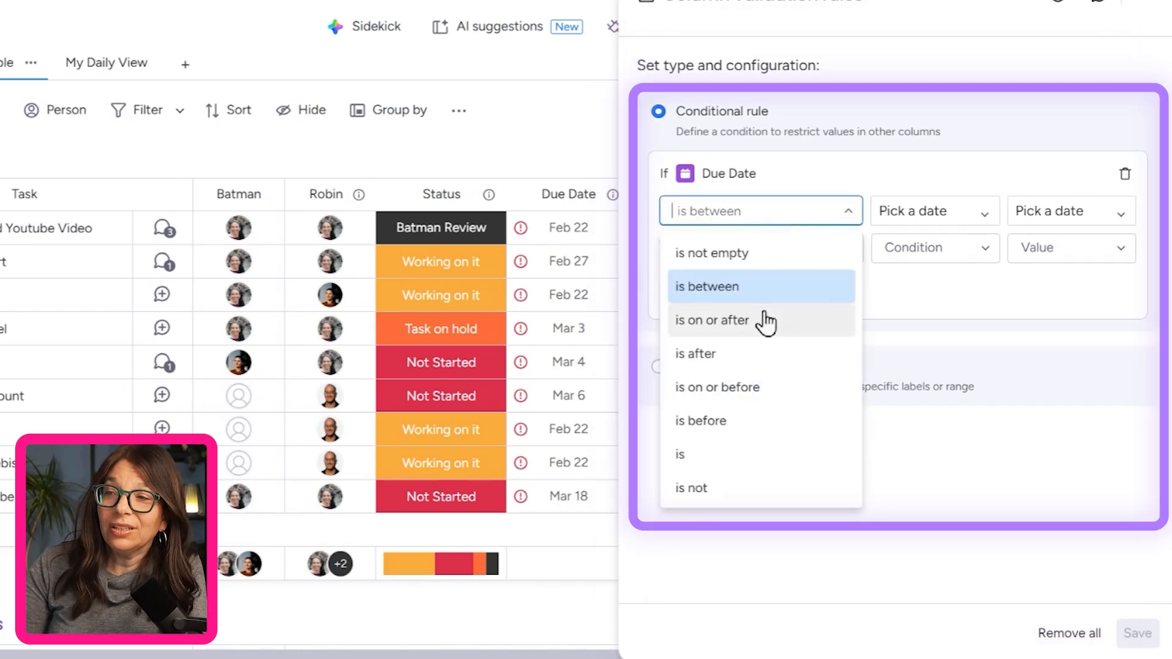
pyautogui.click(760, 330)
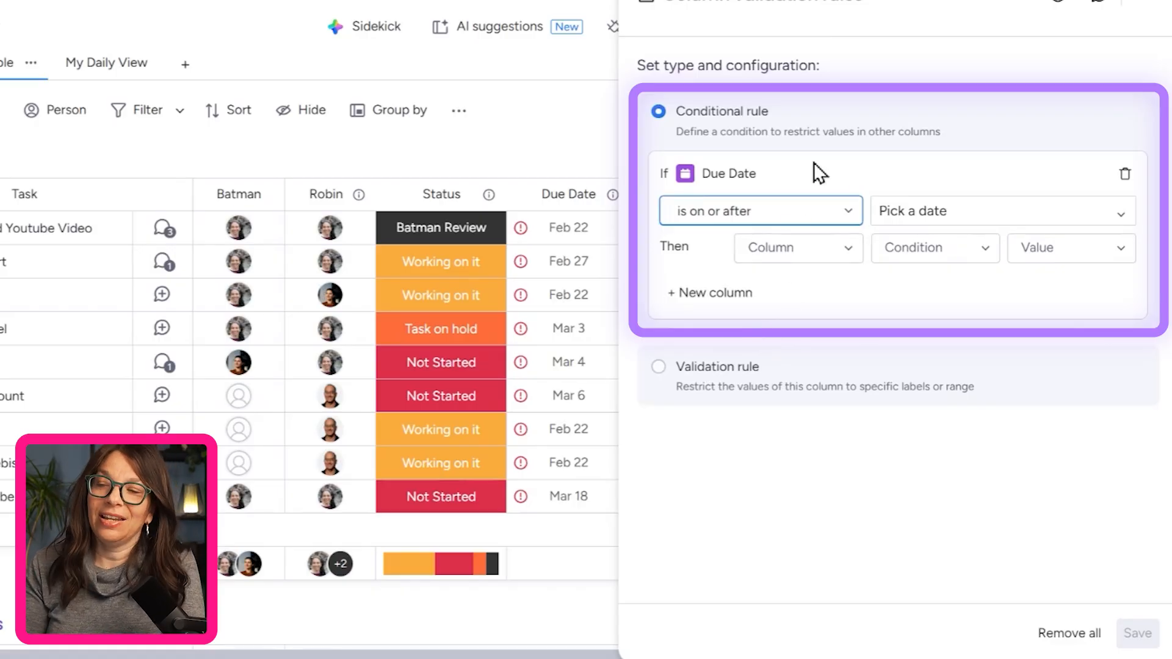
# Step: Switch to a Validation rule requiring that Due Date must be after Apr 12, 2026, and save it
pyautogui.click(659, 367)
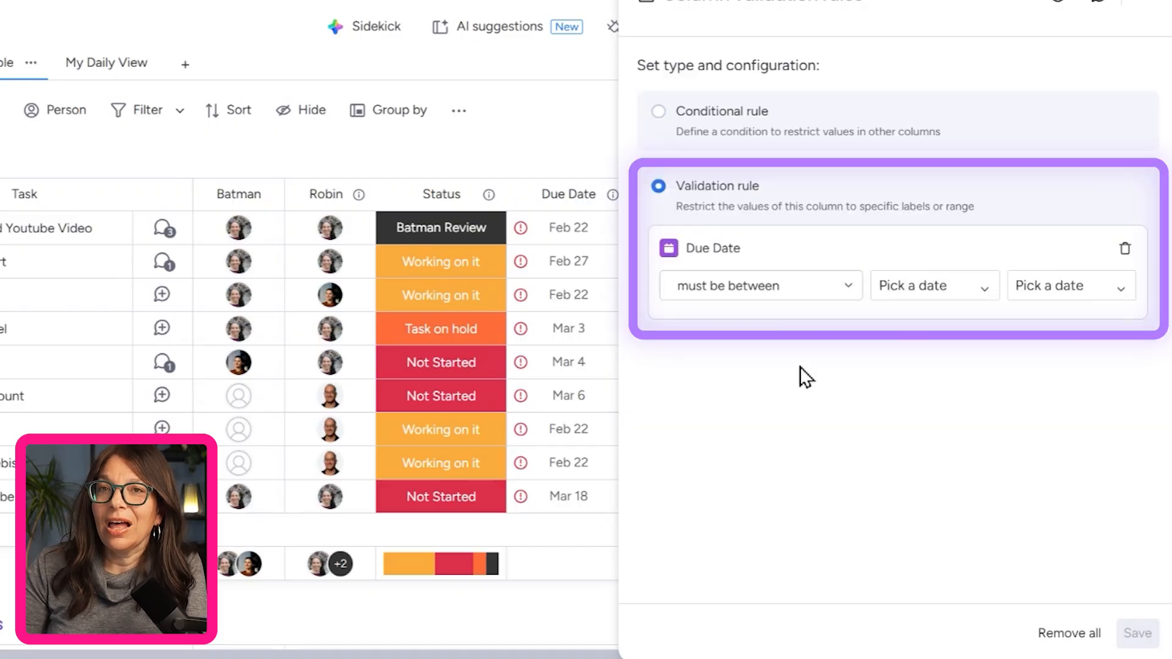
pyautogui.click(790, 289)
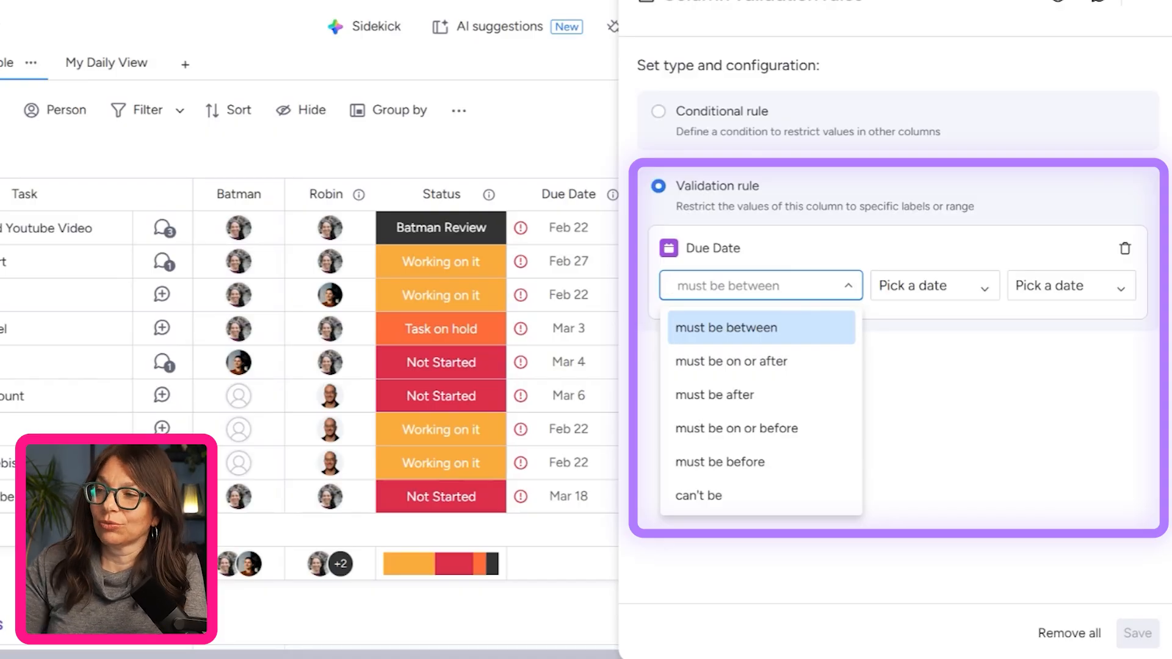
pyautogui.click(744, 399)
pyautogui.click(933, 297)
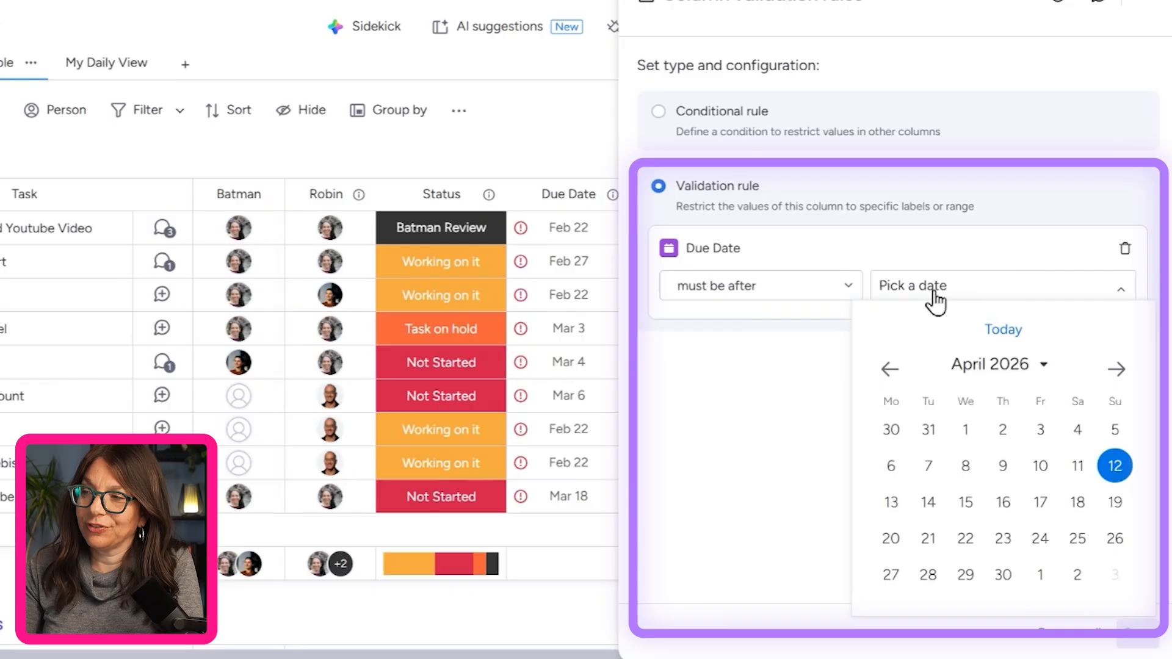
pyautogui.click(1113, 468)
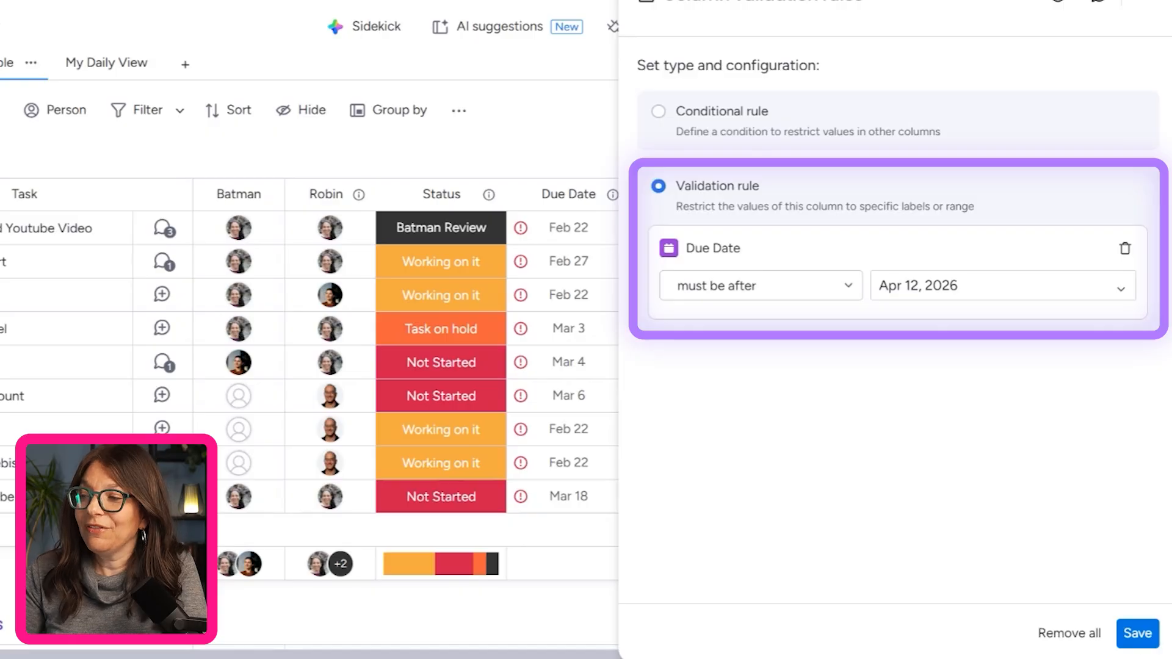
pyautogui.click(1139, 637)
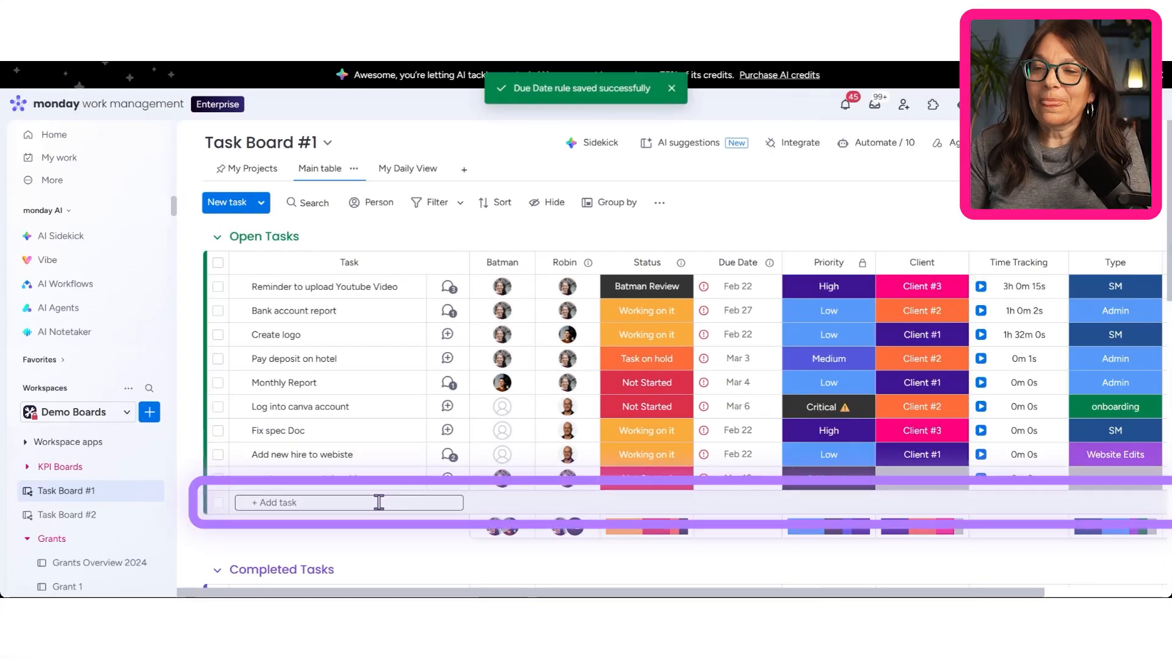
# Step: Add a task named "task #2" to the Open Tasks group and try to set its Due Date to Apr 6, 2026
pyautogui.click(379, 502)
pyautogui.write('tas')
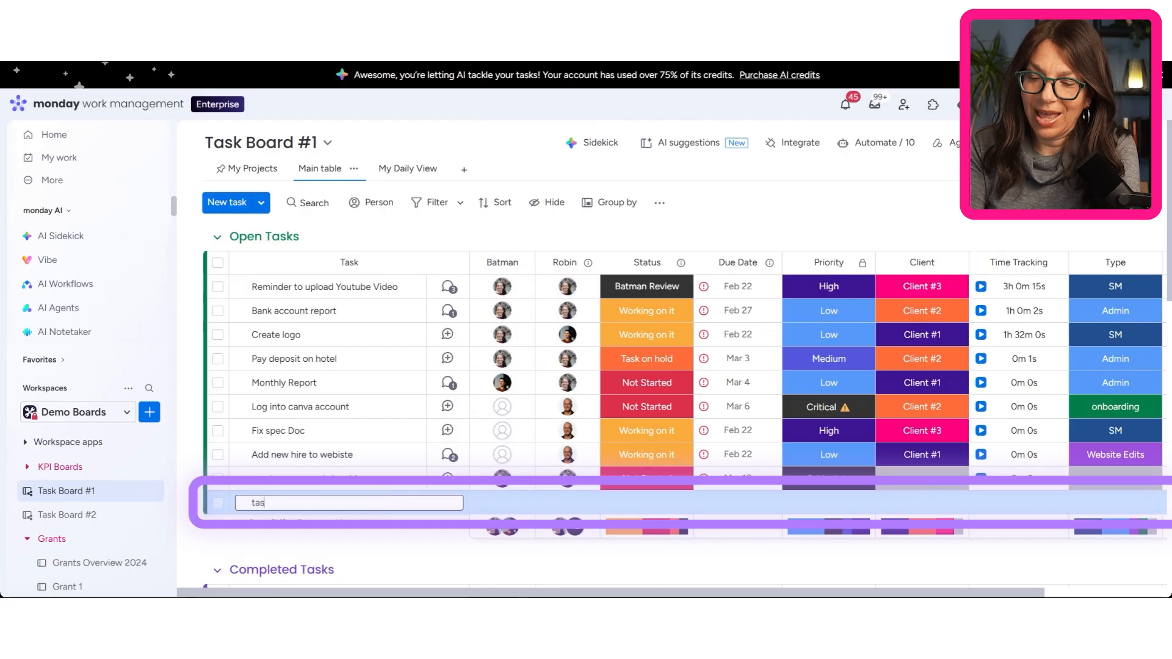
pyautogui.write('k #2')
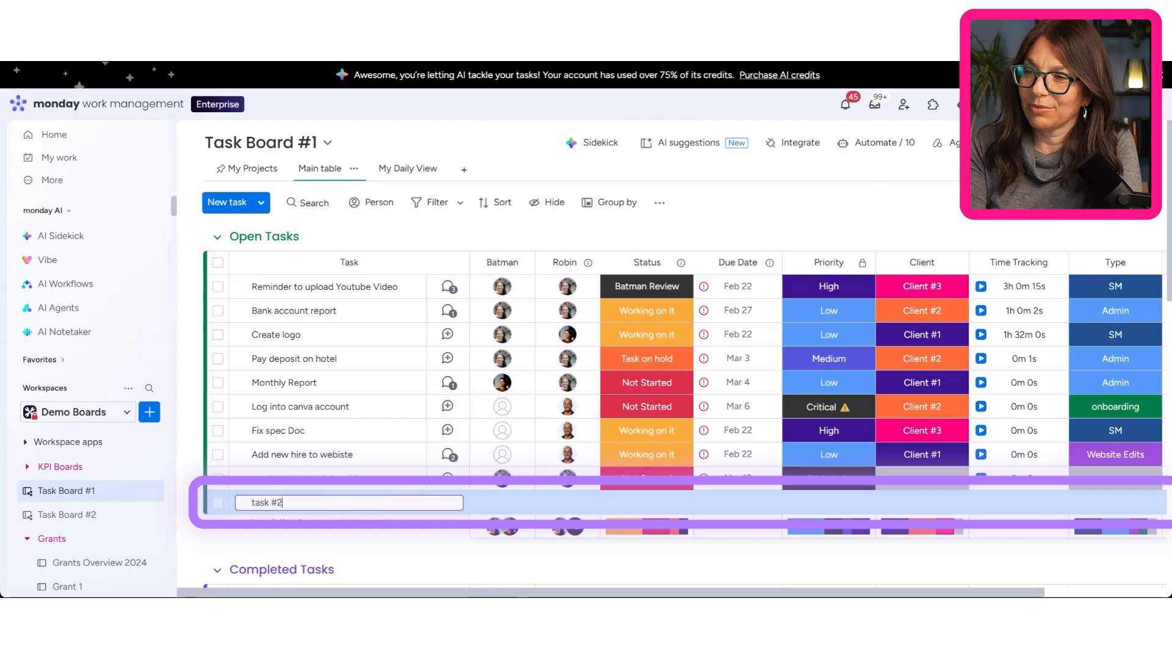
pyautogui.press('Return')
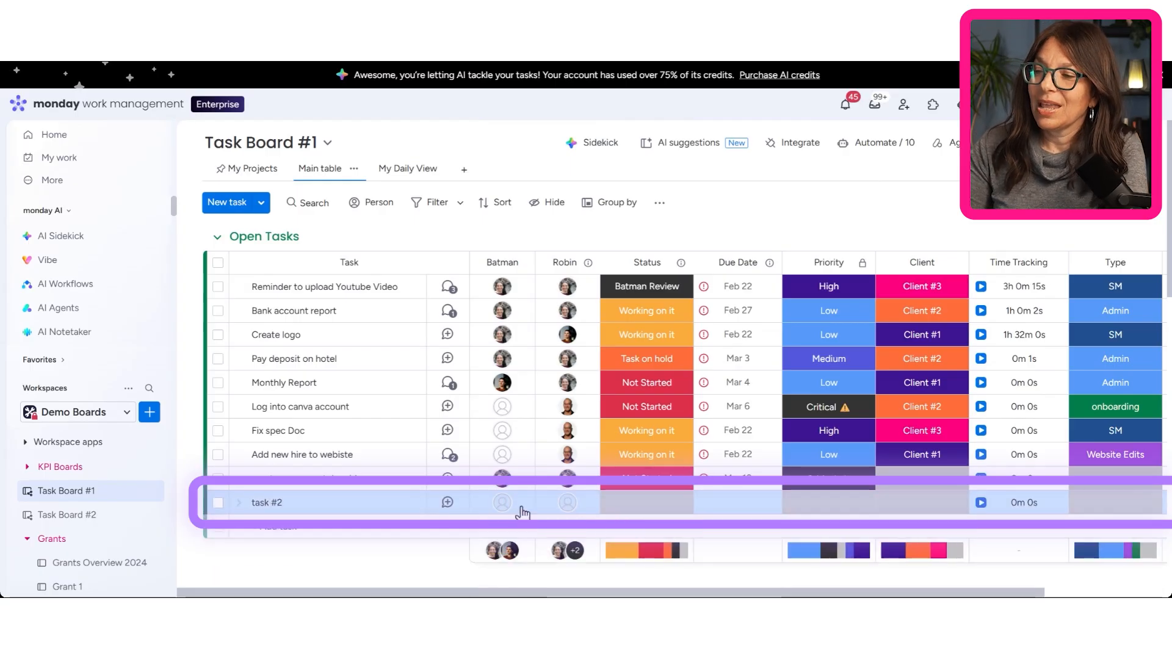
pyautogui.click(732, 506)
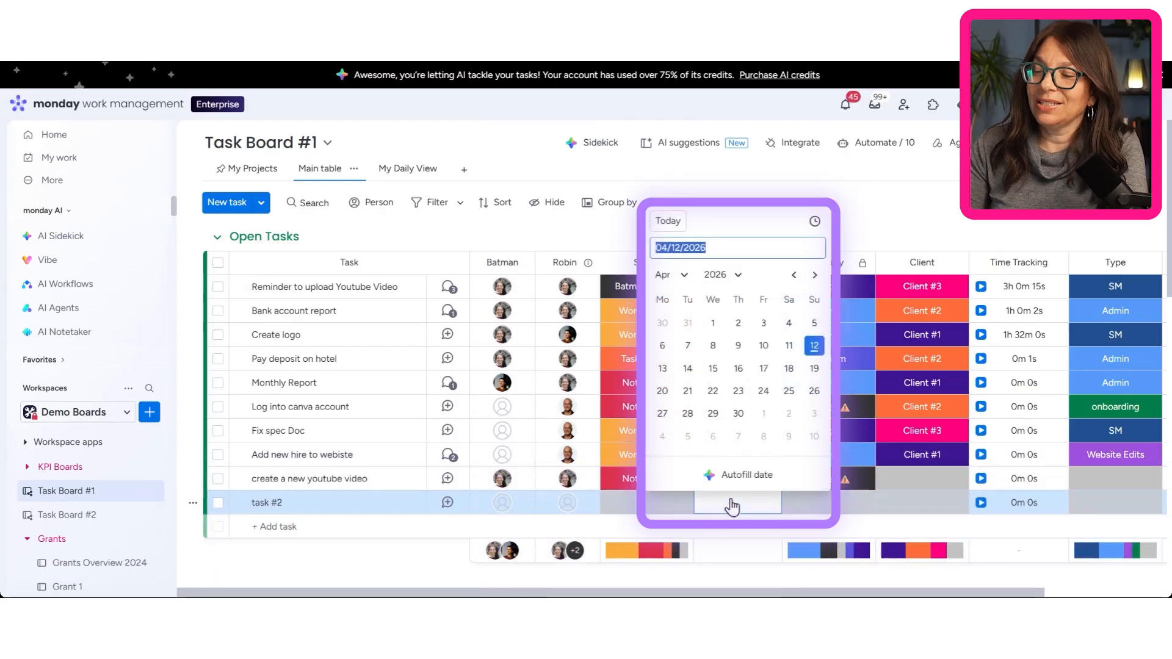
pyautogui.click(662, 345)
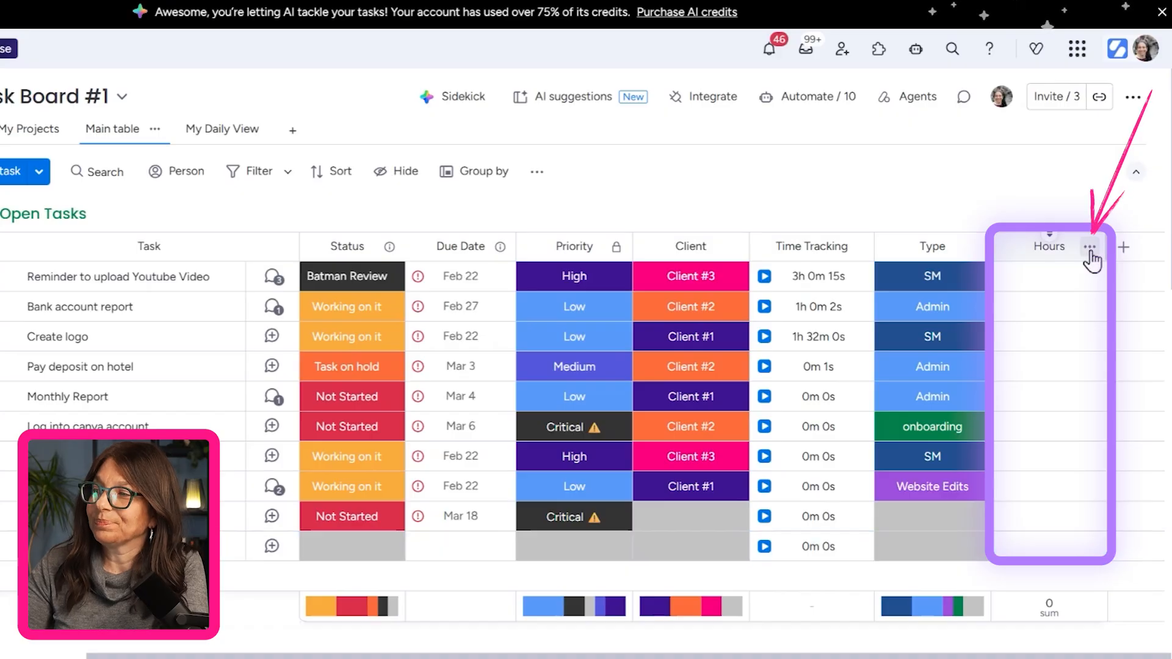
# Step: Open the validation rules of the Hours column and review the operators available for its conditional rule
pyautogui.click(1089, 247)
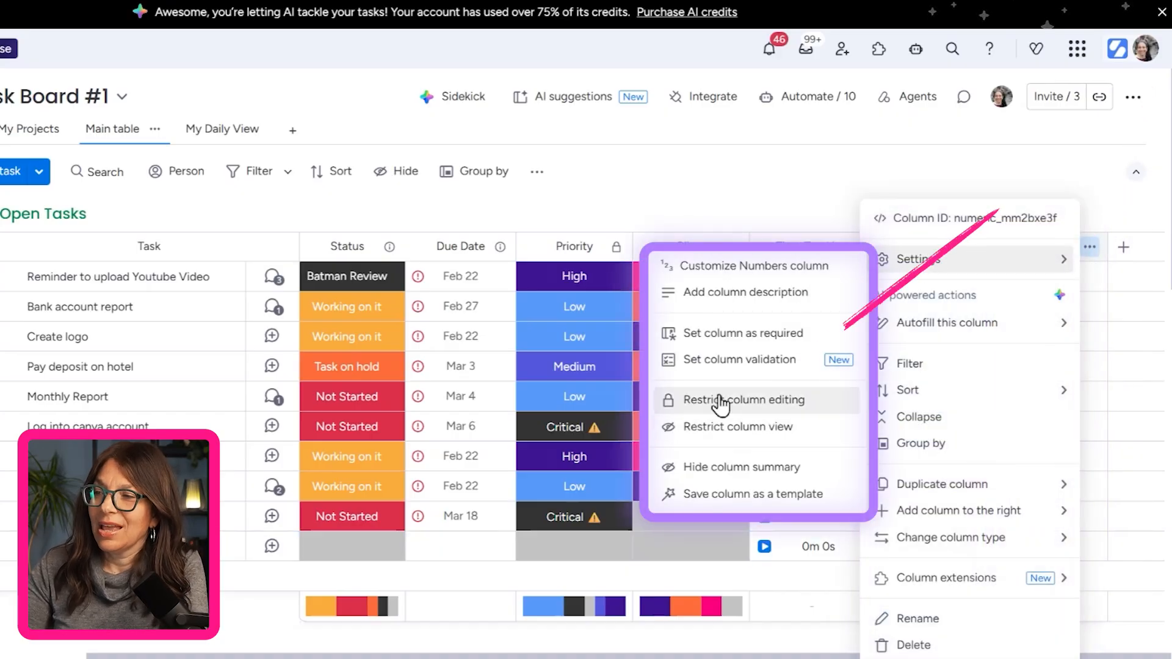
pyautogui.click(714, 363)
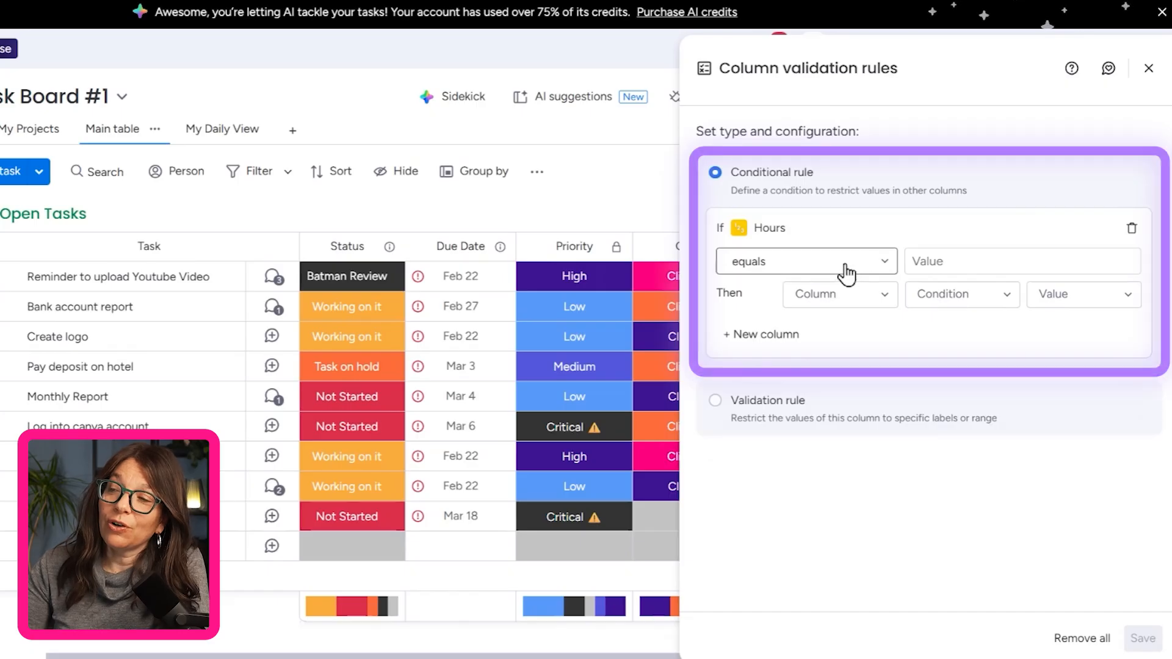
pyautogui.click(845, 271)
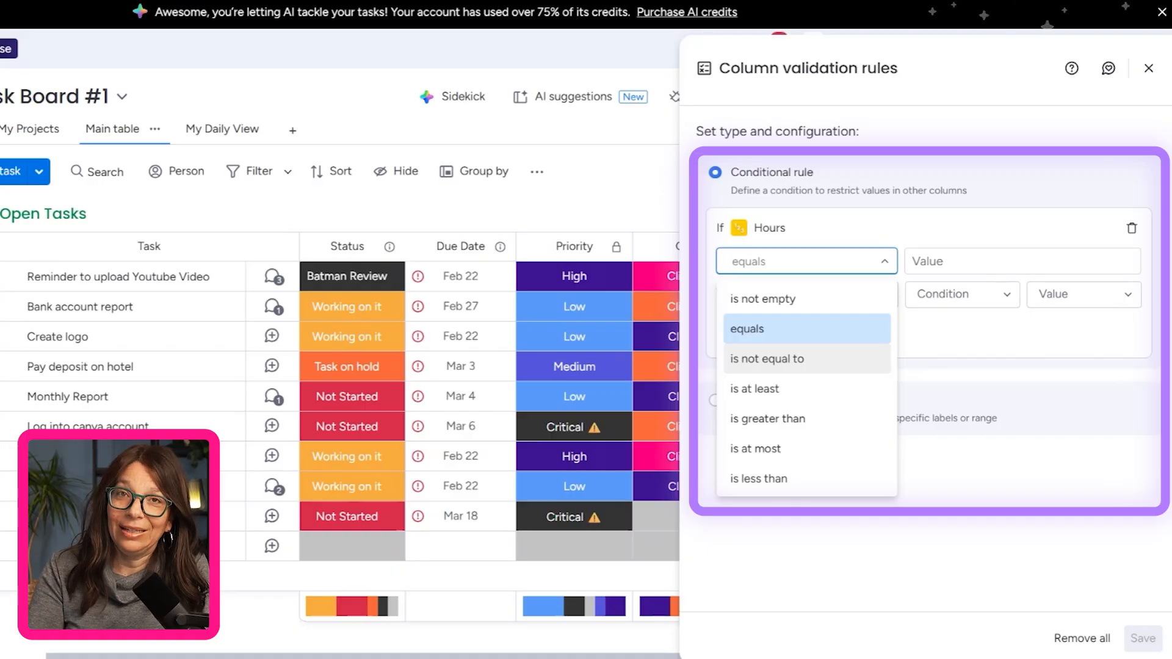
pyautogui.click(988, 368)
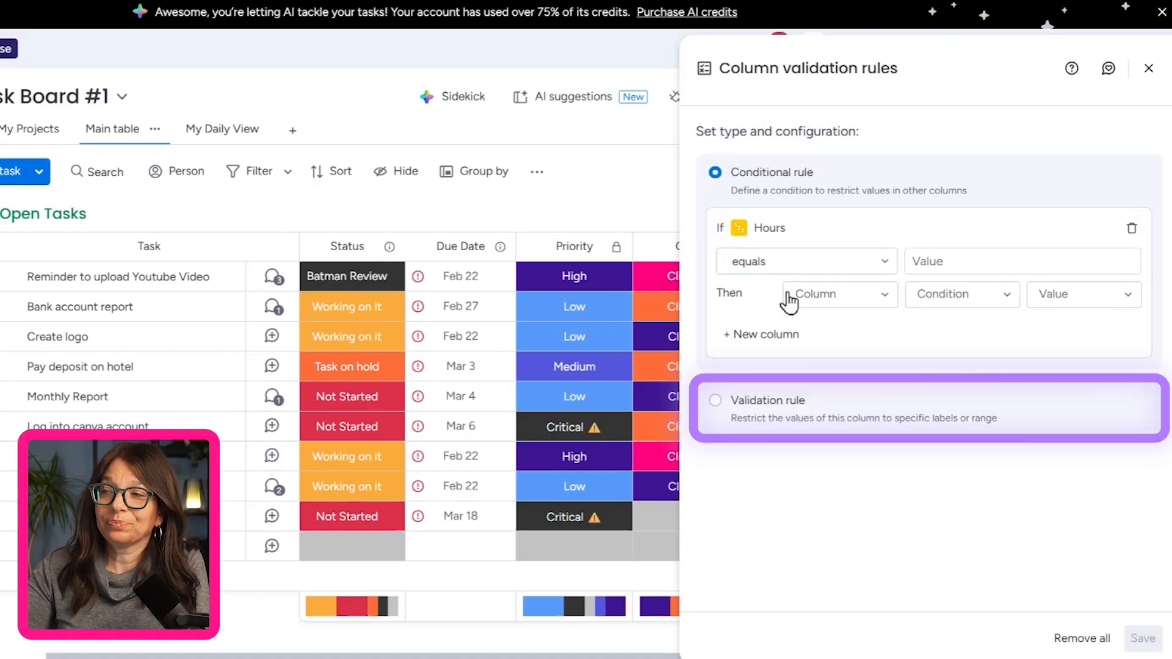
# Step: Switch the Hours column to a Validation rule and show its available operators
pyautogui.click(716, 401)
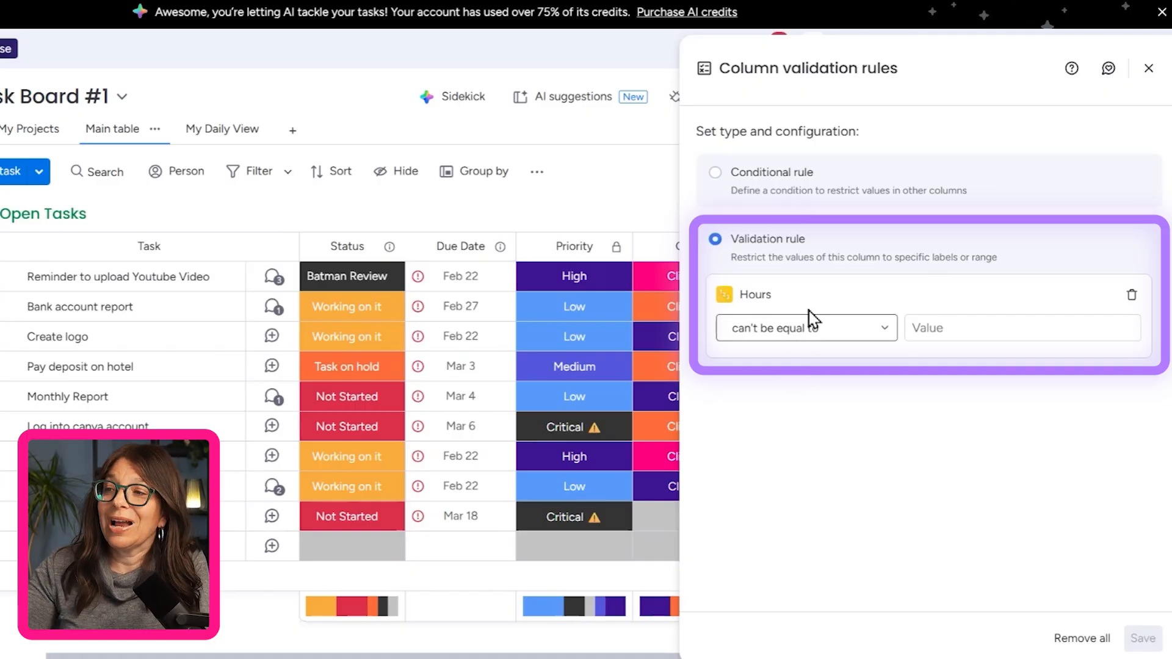
pyautogui.click(814, 343)
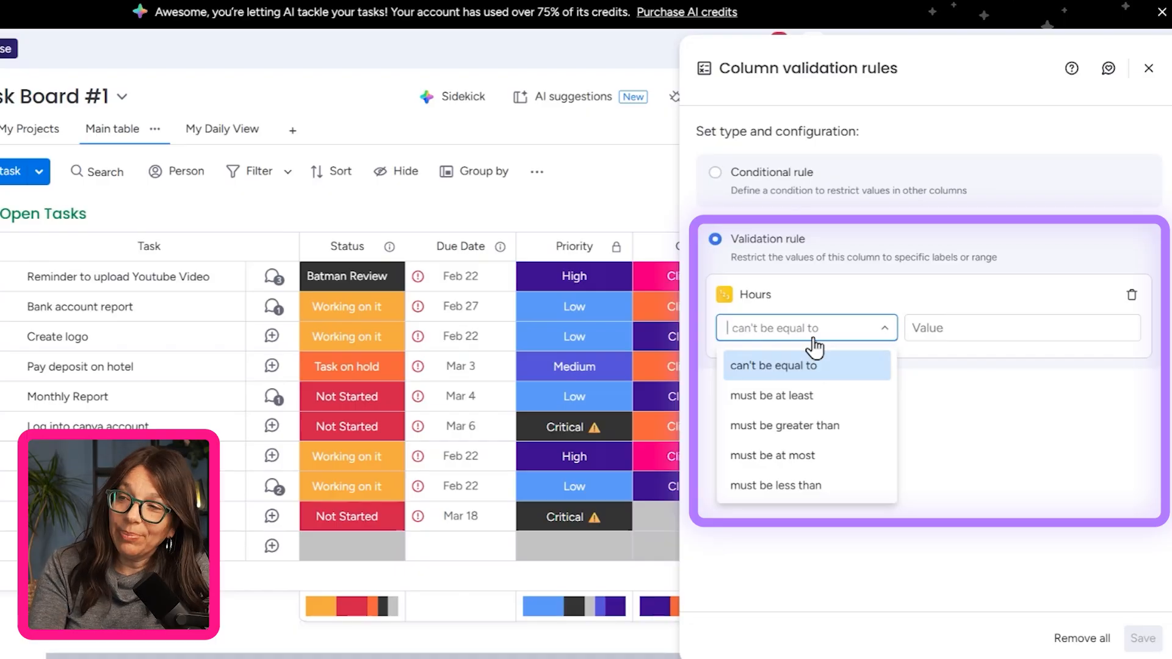